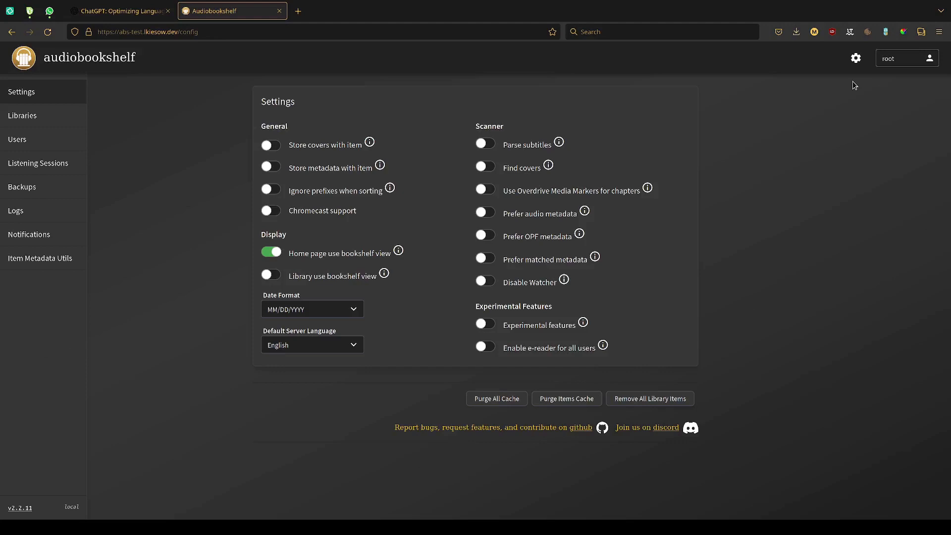
# - Open the Users page of the server configuration using only keyboard navigation
pyautogui.press('Tab')
pyautogui.press('Tab')
pyautogui.press('Tab')
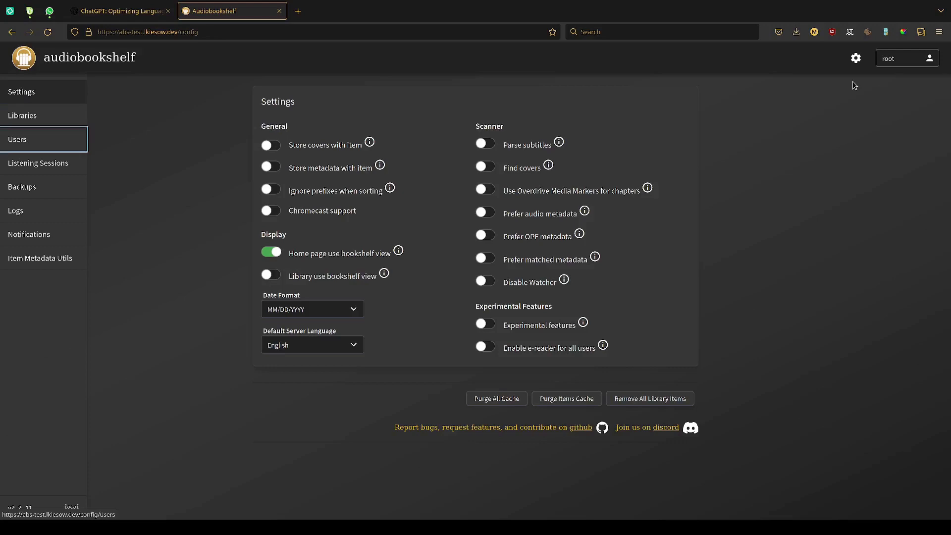
pyautogui.press('Return')
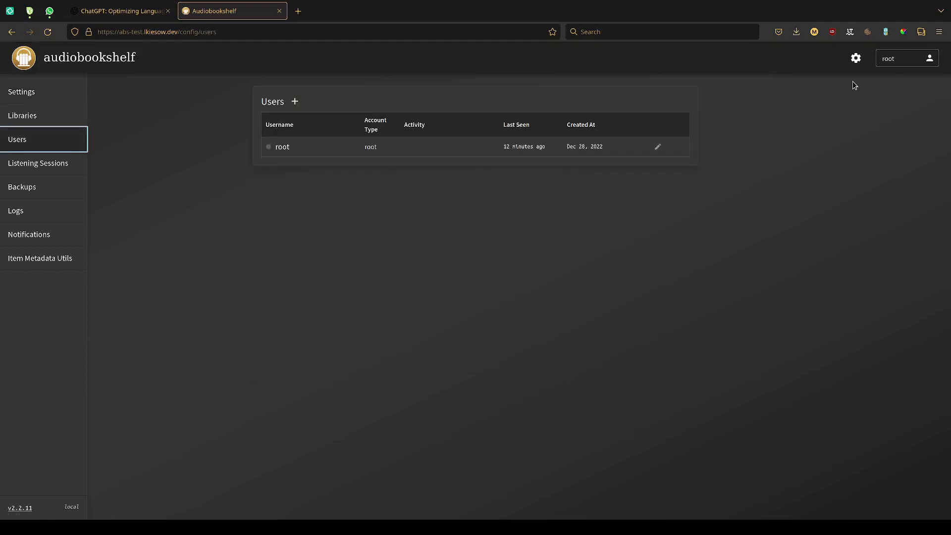
# - Examine the keyboard focus order on the Users page, forwards and backwards, to see whether the add-user control can be reached
pyautogui.press('Tab')
pyautogui.press('Tab')
pyautogui.press('Tab')
pyautogui.press('Tab')
pyautogui.press('Tab')
pyautogui.press('Tab')
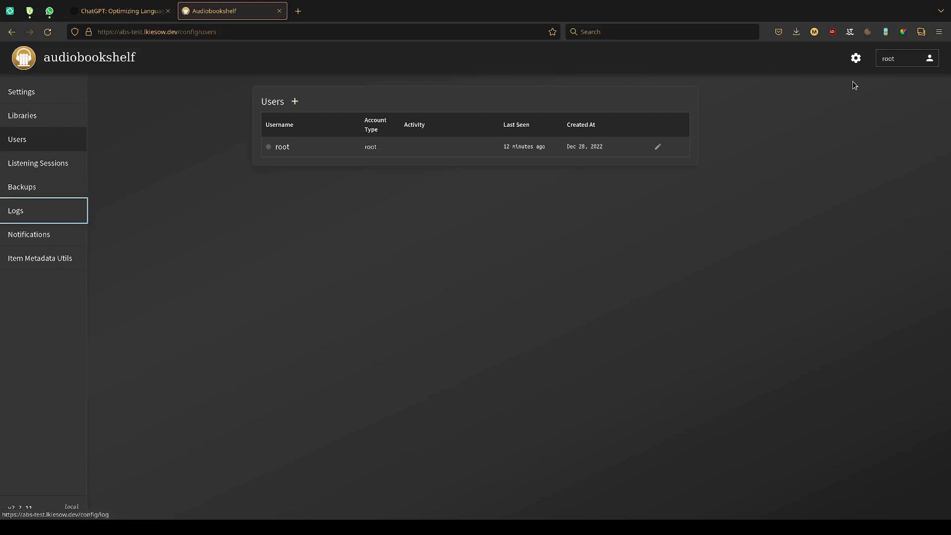
pyautogui.press('Tab')
pyautogui.press('Tab')
pyautogui.press('Tab')
pyautogui.press('Tab')
pyautogui.press('Tab')
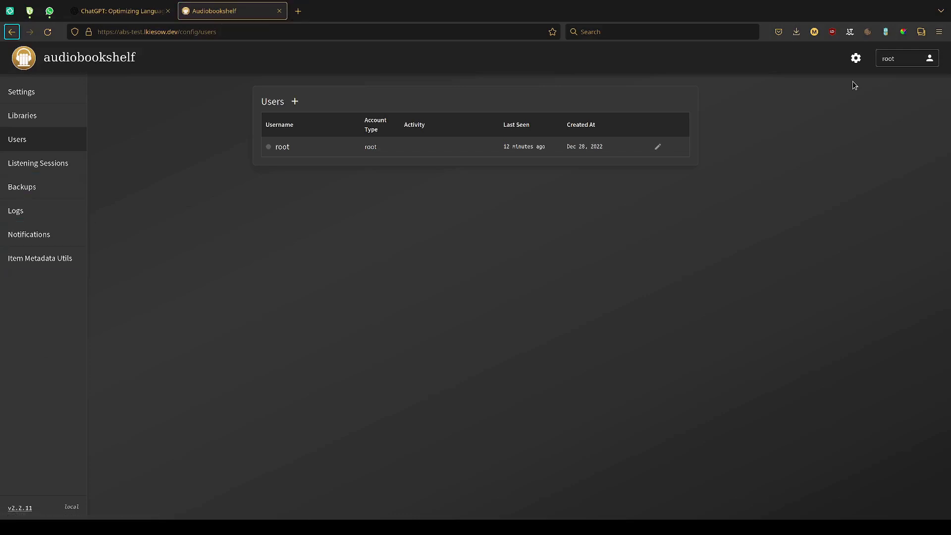
pyautogui.press('Tab')
pyautogui.press('Tab')
pyautogui.press('Tab')
pyautogui.press('Tab')
pyautogui.press('Tab')
pyautogui.press('Tab')
pyautogui.press('Tab')
pyautogui.press('Tab')
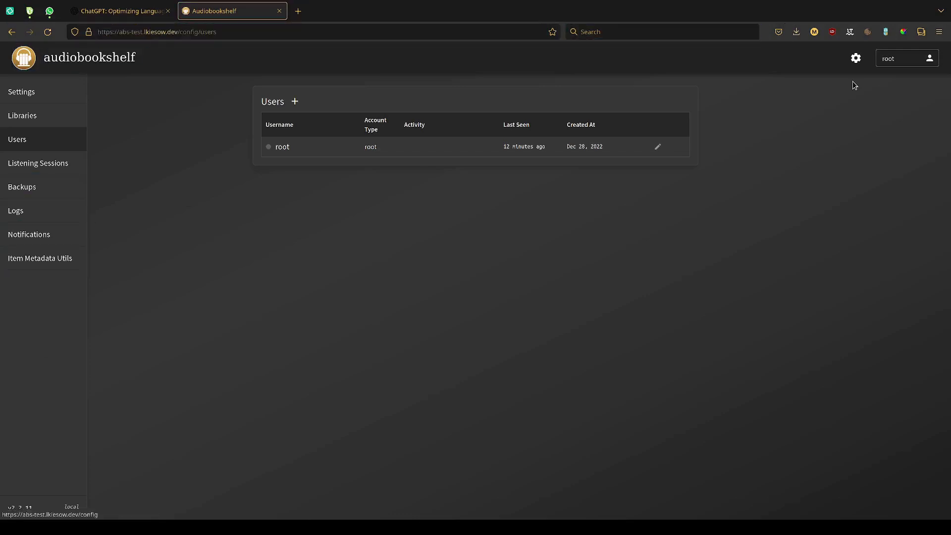
pyautogui.press('Tab')
pyautogui.press('Tab')
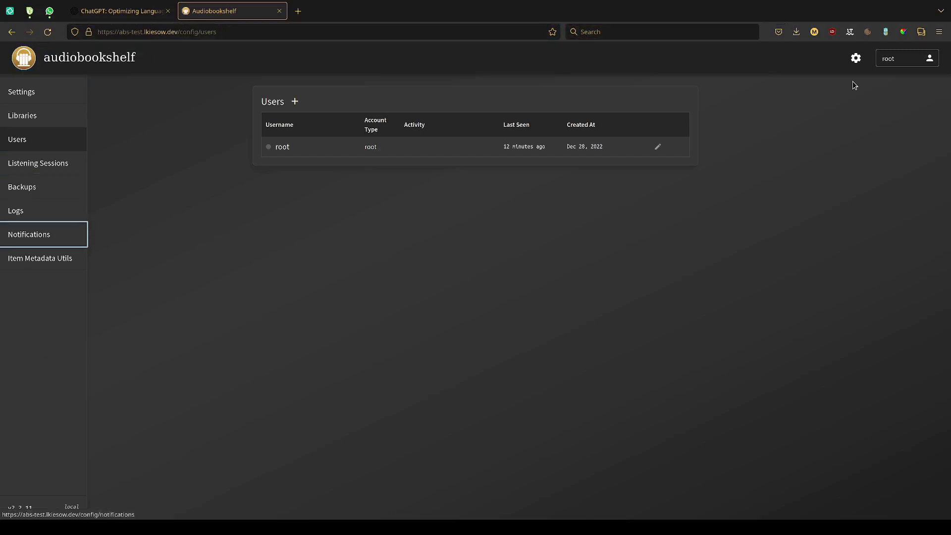
pyautogui.press('Tab')
pyautogui.press('Tab')
pyautogui.press('Tab')
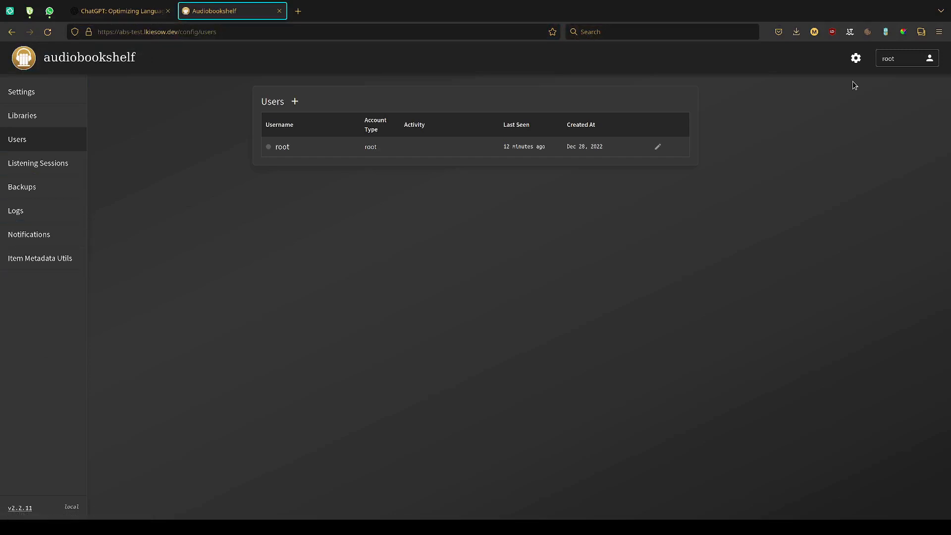
pyautogui.hotkey('shift', 'Tab')
pyautogui.hotkey('shift', 'Tab')
pyautogui.hotkey('shift', 'Tab')
pyautogui.hotkey('shift', 'Tab')
pyautogui.hotkey('shift', 'Tab')
pyautogui.hotkey('shift', 'Tab')
pyautogui.hotkey('shift', 'Tab')
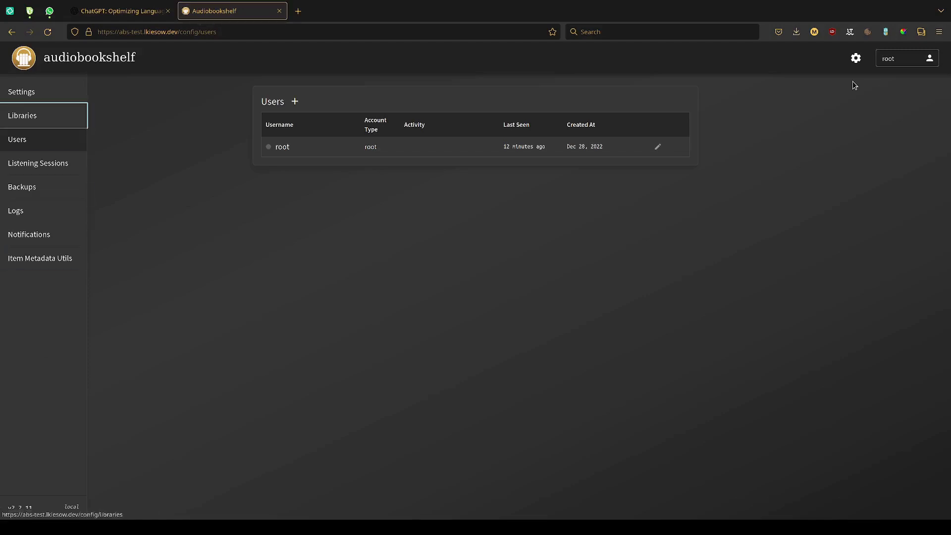
pyautogui.press('Tab')
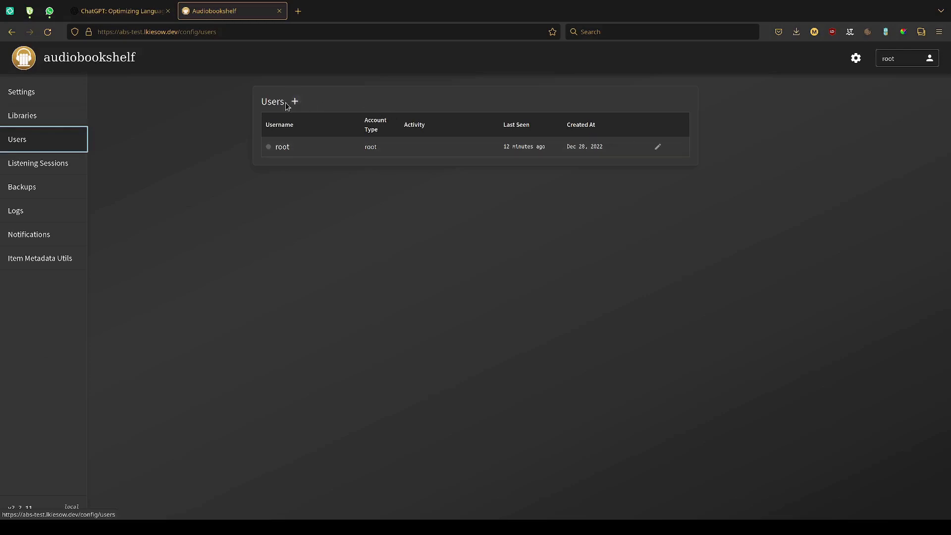
# - Open the form for adding a new user account and place the cursor in its Username field
pyautogui.moveTo(287, 106); pyautogui.dragTo(277, 112)
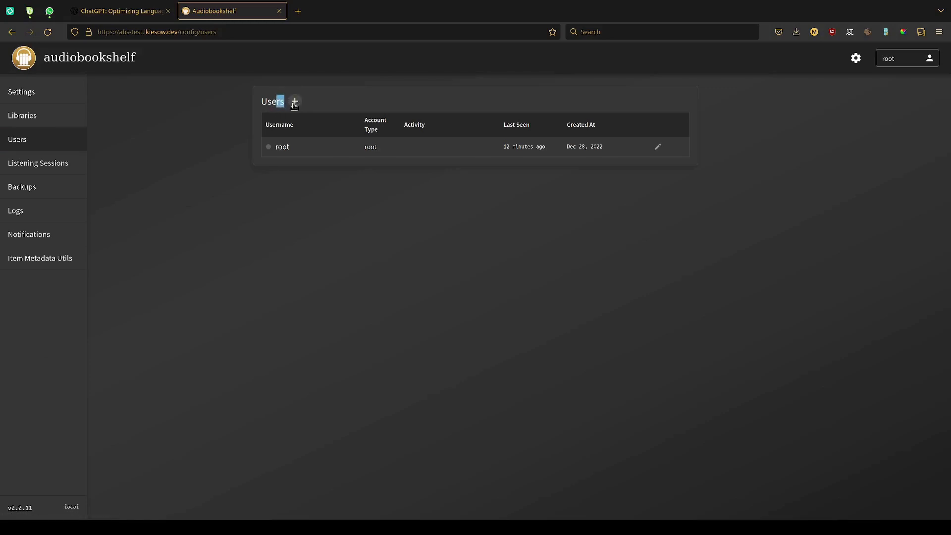
pyautogui.click(294, 102)
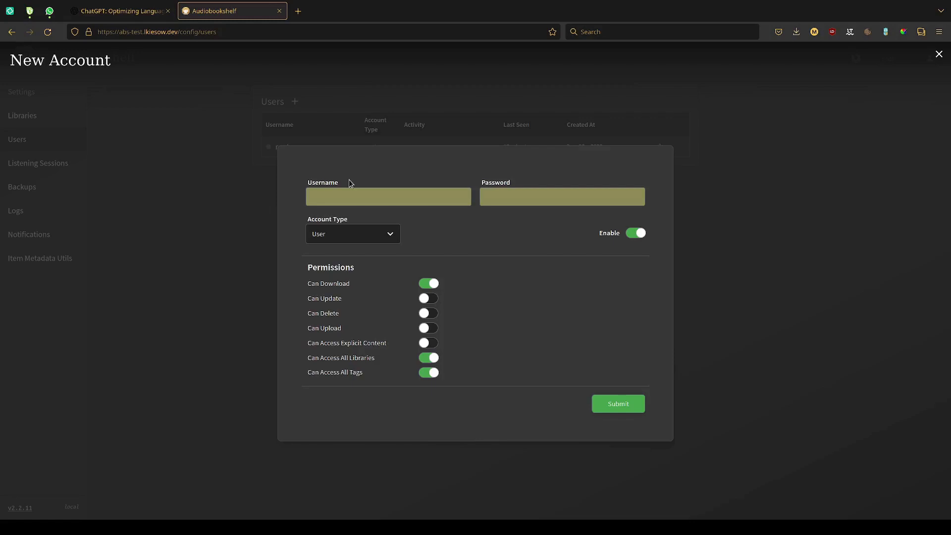
pyautogui.click(355, 196)
# - Examine the keyboard focus order of the New Account form from Username onward, including Password, Account Type and the permission toggles
pyautogui.press('Tab')
pyautogui.press('Tab')
pyautogui.press('Tab')
pyautogui.press('Tab')
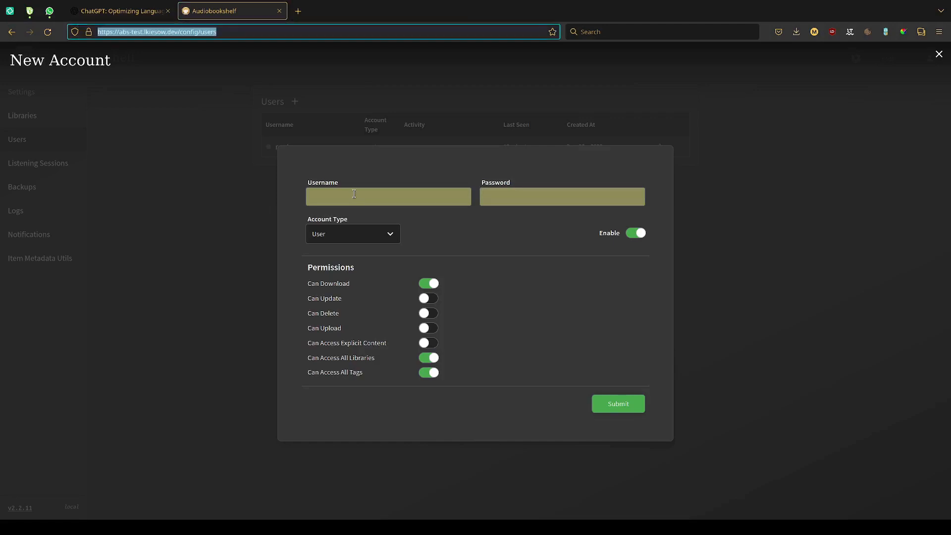
pyautogui.press('Tab')
pyautogui.press('Tab')
pyautogui.press('Tab')
pyautogui.press('Tab')
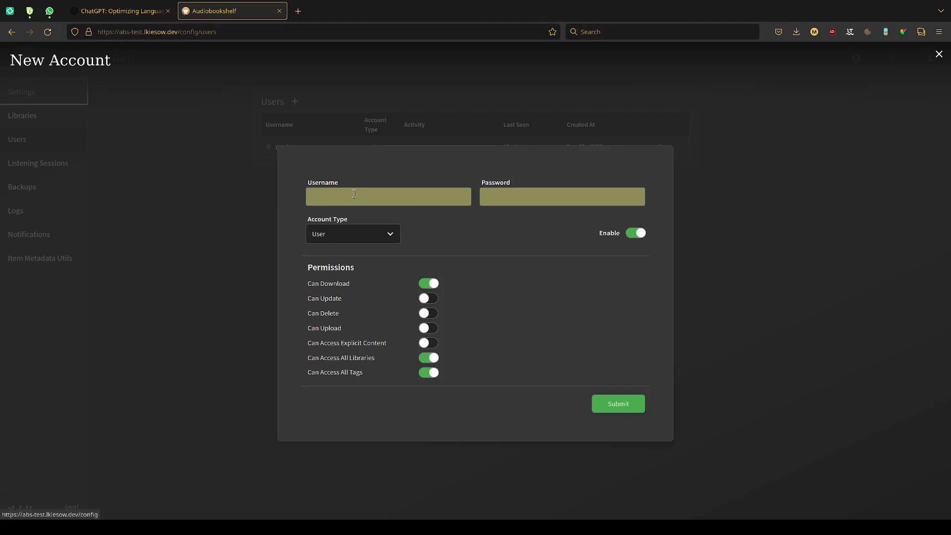
pyautogui.press('Tab')
pyautogui.press('Tab')
pyautogui.press('Tab')
pyautogui.press('Tab')
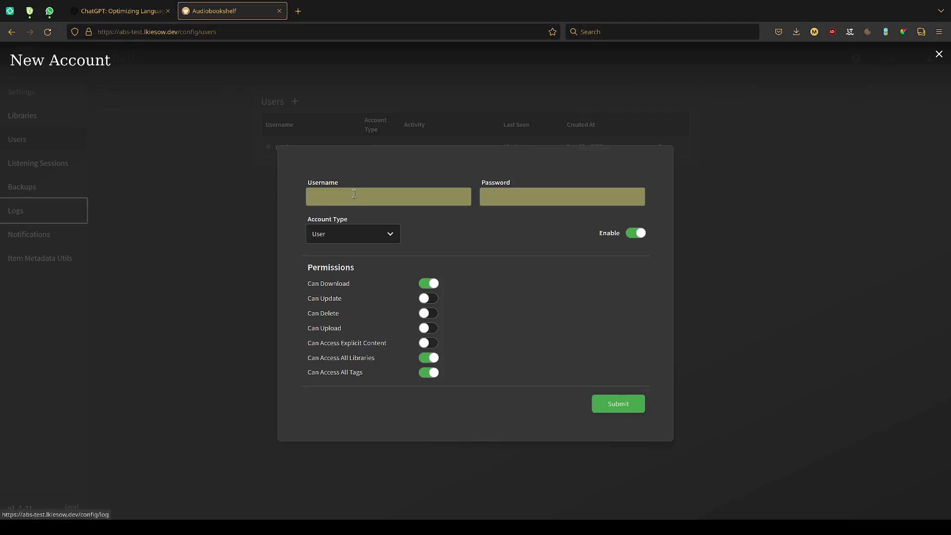
pyautogui.press('Tab')
pyautogui.press('Tab')
pyautogui.press('Tab')
pyautogui.press('Tab')
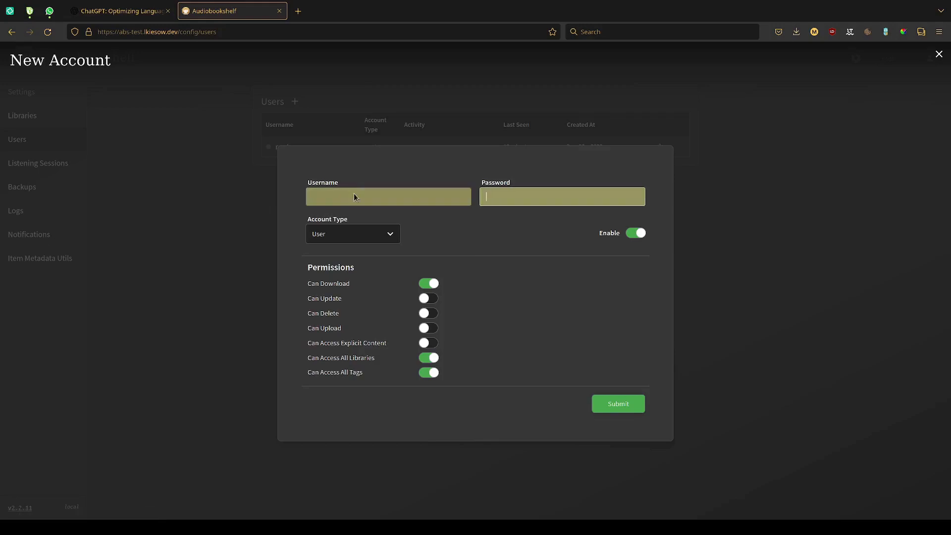
pyautogui.click(353, 195)
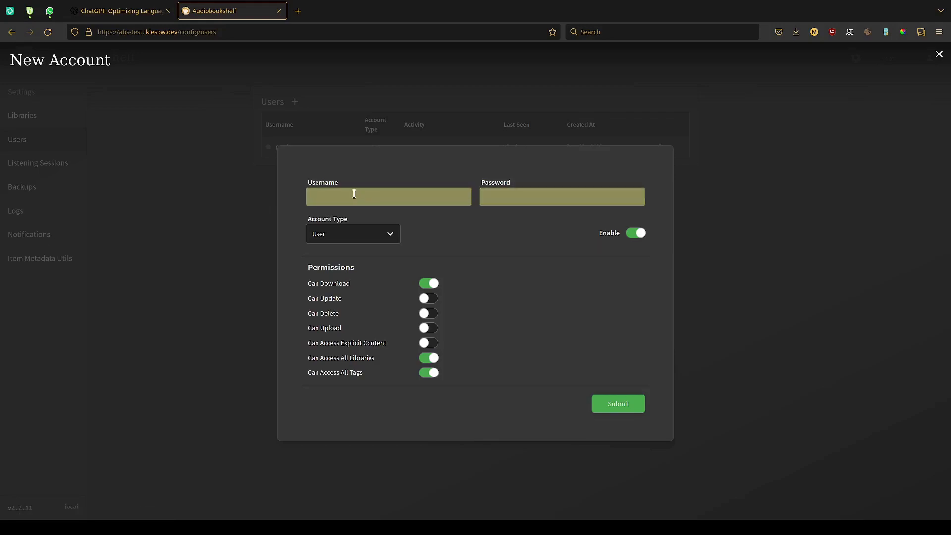
pyautogui.press('Tab')
pyautogui.press('Tab')
pyautogui.press('Tab')
pyautogui.press('Tab')
pyautogui.press('Tab')
pyautogui.press('Tab')
pyautogui.press('Tab')
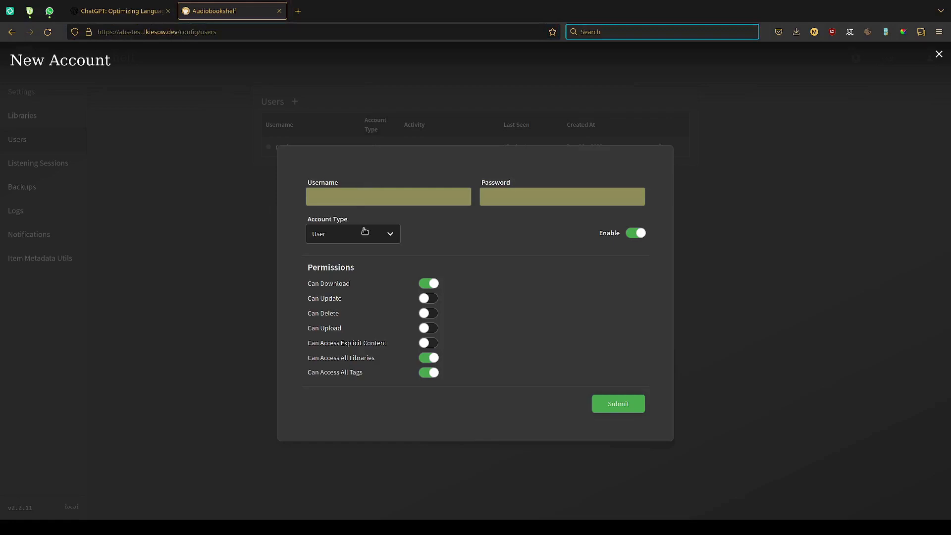
pyautogui.click(339, 294)
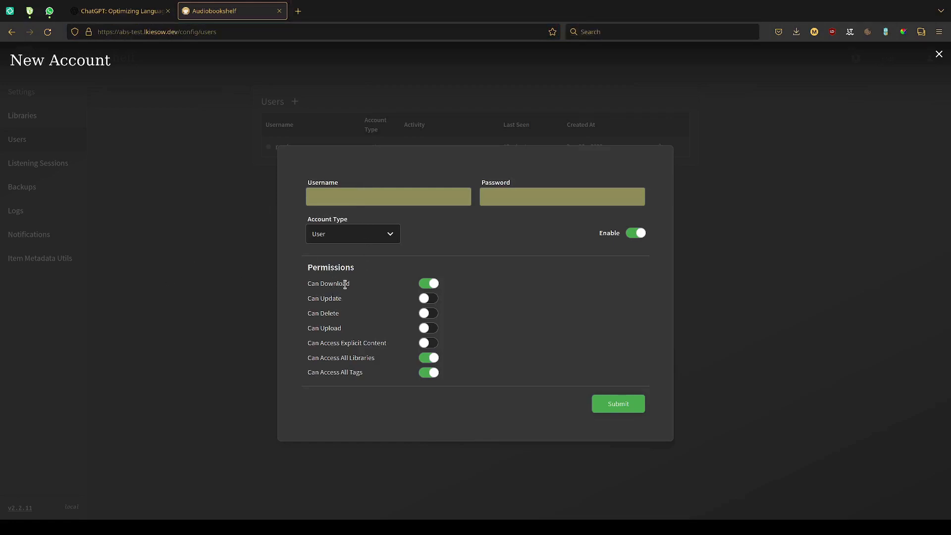
# - Try the Can Download and Enable switches in the New Account form and close it without submitting
pyautogui.click(429, 286)
pyautogui.click(428, 287)
pyautogui.click(428, 286)
pyautogui.click(429, 287)
pyautogui.click(429, 286)
pyautogui.click(428, 286)
pyautogui.click(428, 286)
pyautogui.click(429, 287)
pyautogui.click(638, 238)
pyautogui.click(638, 238)
pyautogui.click(639, 238)
pyautogui.click(639, 238)
pyautogui.click(639, 238)
pyautogui.click(639, 238)
pyautogui.click(257, 112)
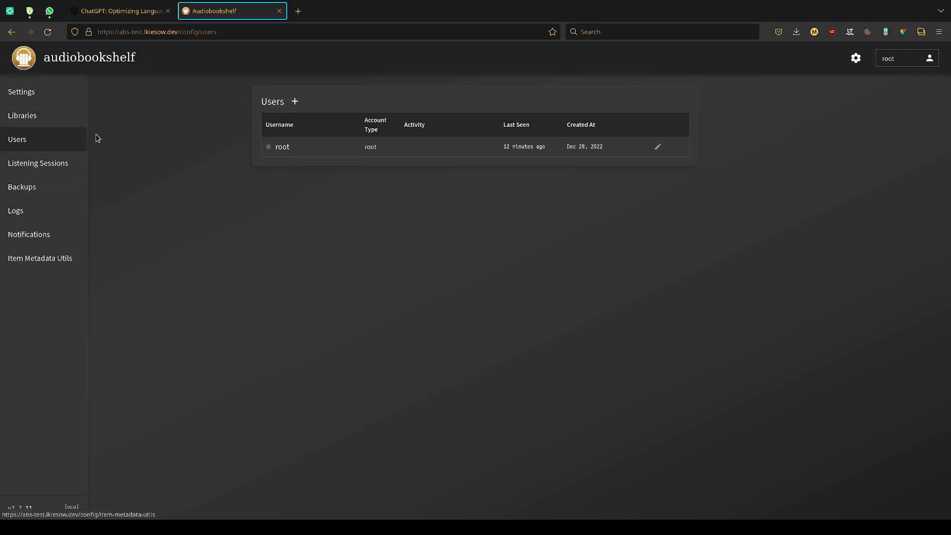
# - Check where keyboard focus moves on the Users page with the account form closed
pyautogui.press('Tab')
pyautogui.press('Tab')
pyautogui.press('Tab')
pyautogui.press('Tab')
pyautogui.press('Tab')
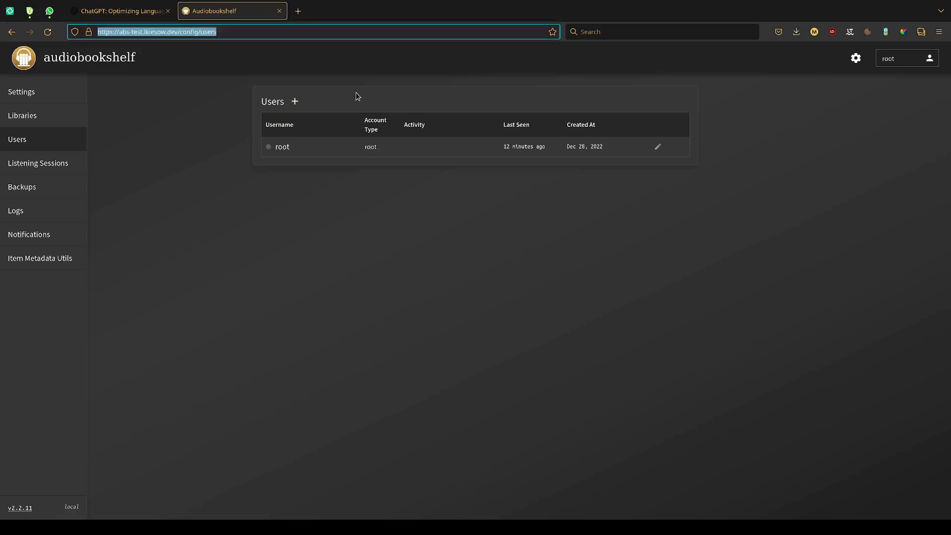
pyautogui.press('Tab')
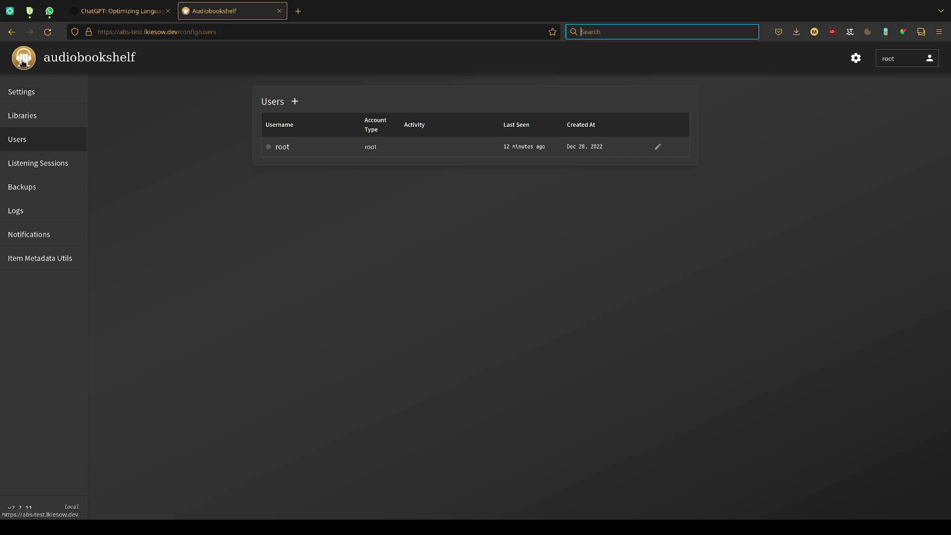
# - Return by way of the home page and server settings to the Users page and open the New Account form
pyautogui.click(22, 62)
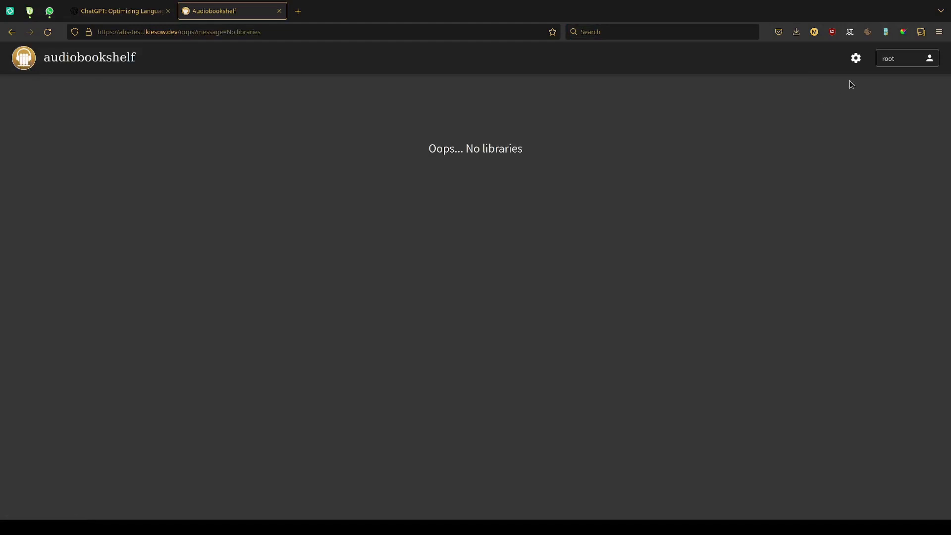
pyautogui.click(856, 59)
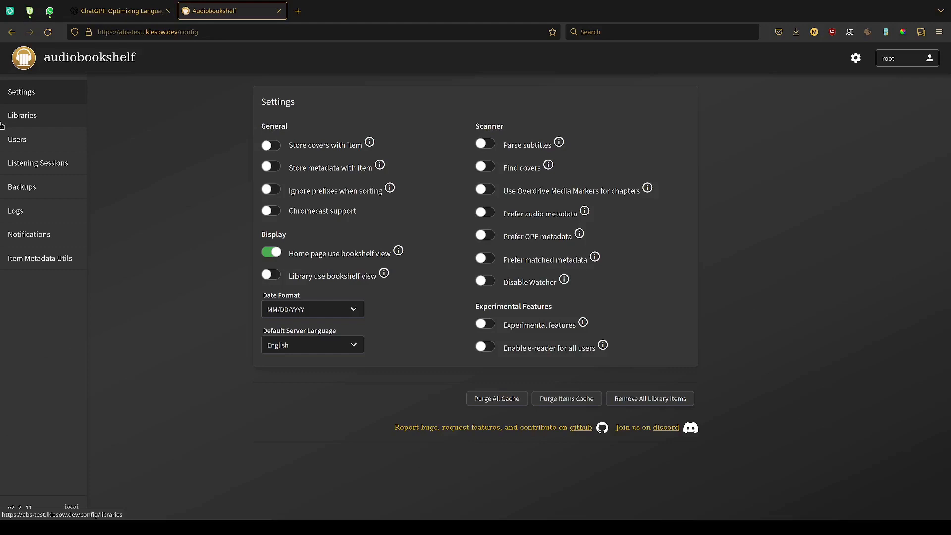
pyautogui.click(19, 142)
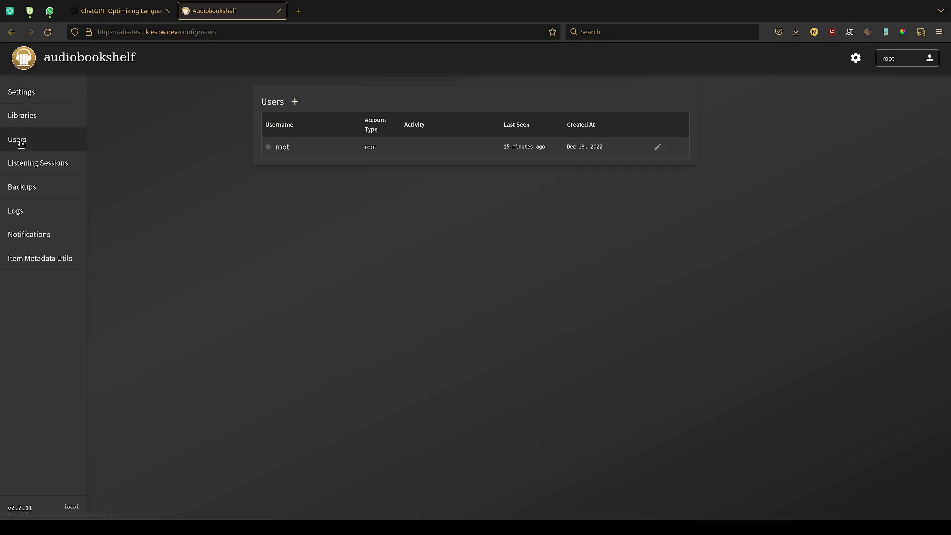
pyautogui.click(294, 102)
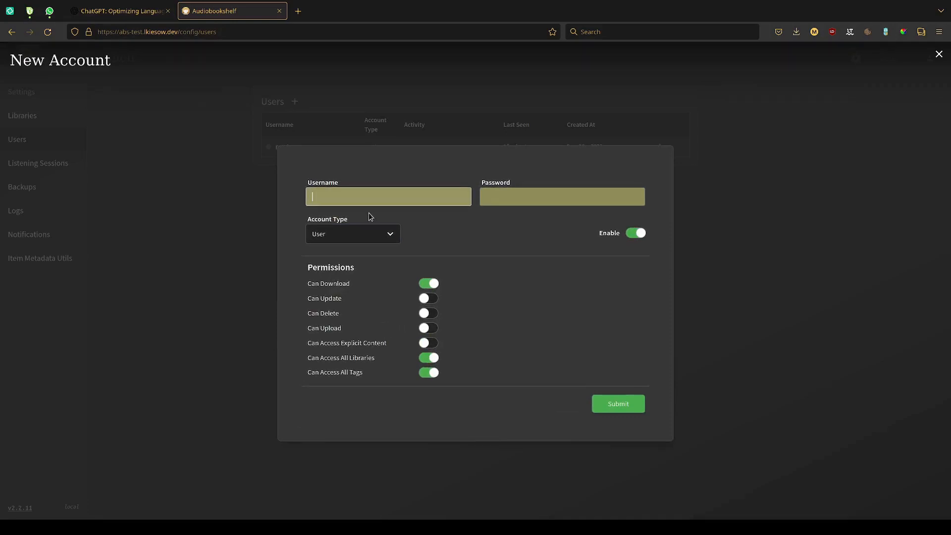
# - Check whether moving focus backwards and forwards from the Username field reaches the sidebar entries behind the New Account form
pyautogui.hotkey('shift', 'Tab')
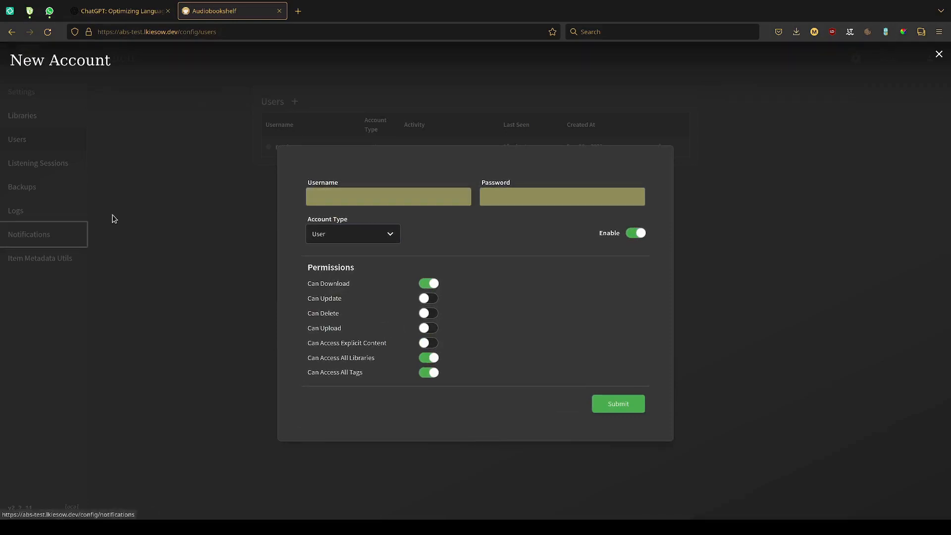
pyautogui.hotkey('shift', 'Tab')
pyautogui.hotkey('shift', 'Tab')
pyautogui.hotkey('shift', 'Tab')
pyautogui.hotkey('shift', 'Tab')
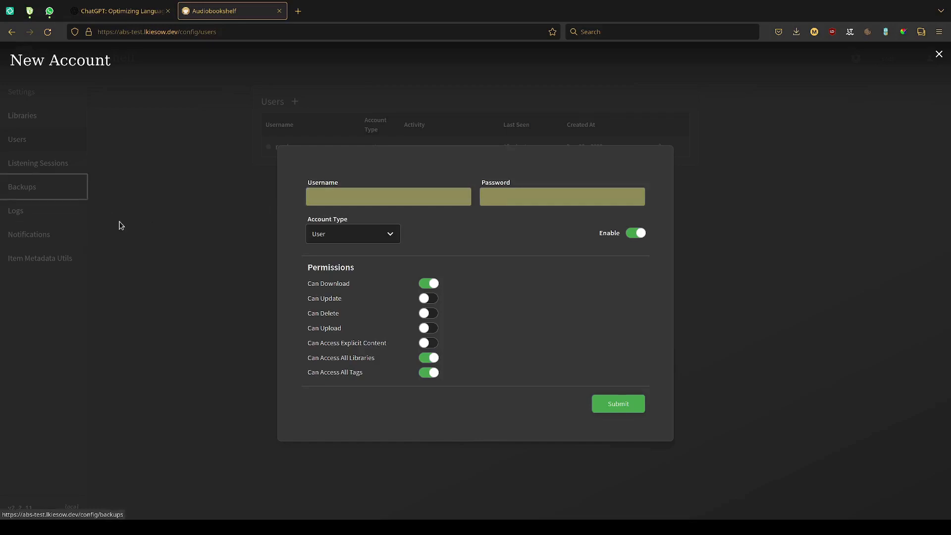
pyautogui.press('Tab')
pyautogui.press('Tab')
pyautogui.press('Tab')
pyautogui.press('Tab')
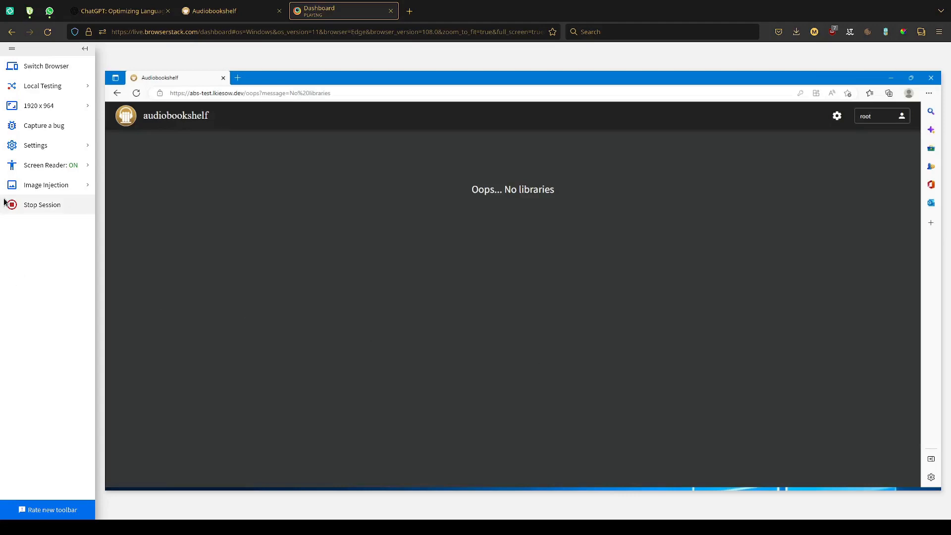
# - In the BrowserStack Edge session, view the Screen Reader options and open the Audiobookshelf settings through keyboard navigation
pyautogui.click(49, 165)
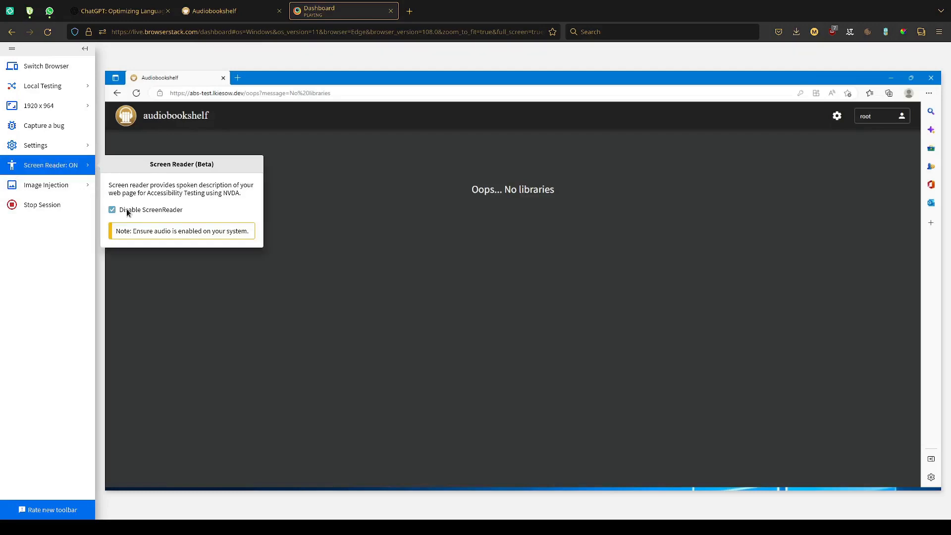
pyautogui.click(75, 167)
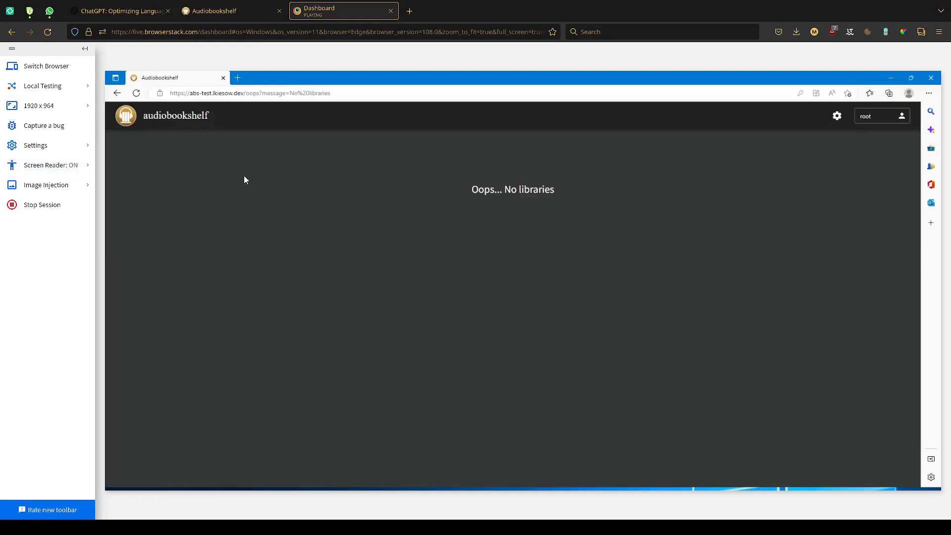
pyautogui.press('Tab')
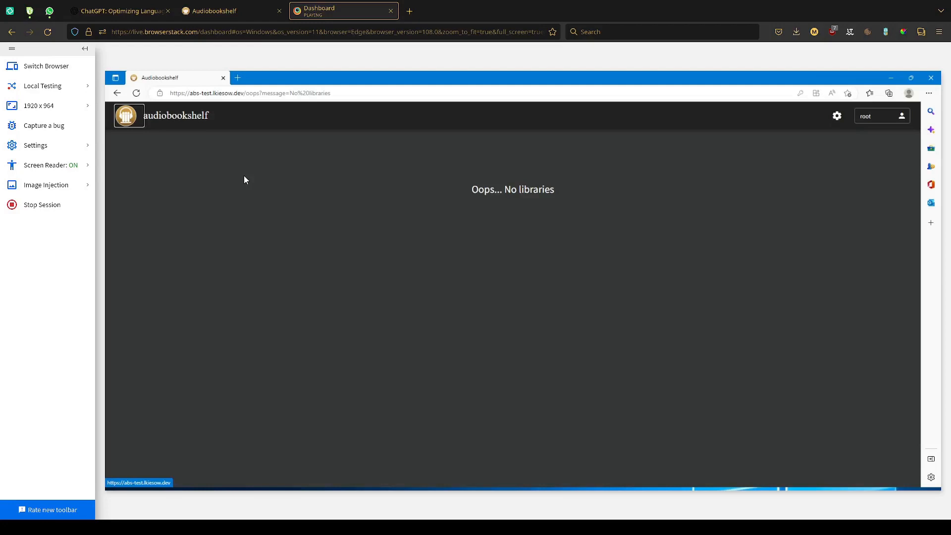
pyautogui.press('Tab')
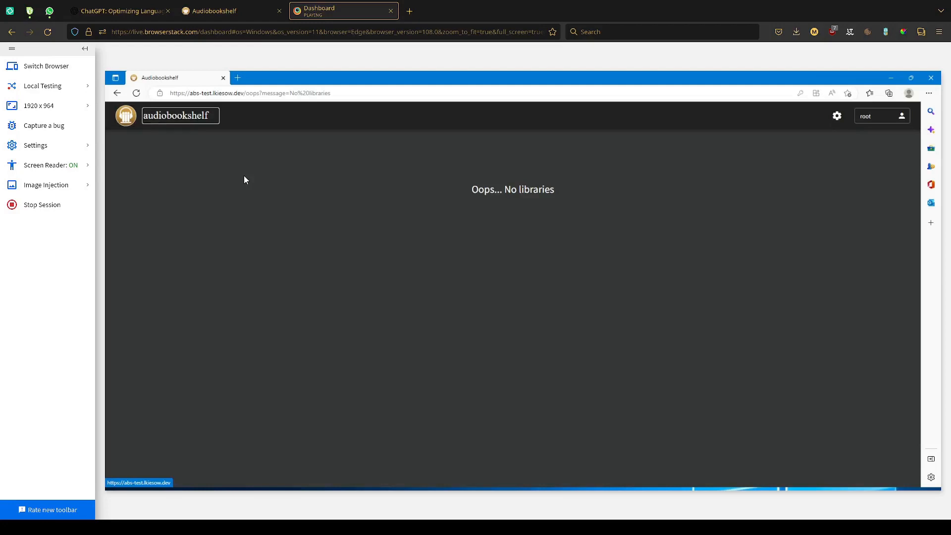
pyautogui.press('Tab')
pyautogui.press('Return')
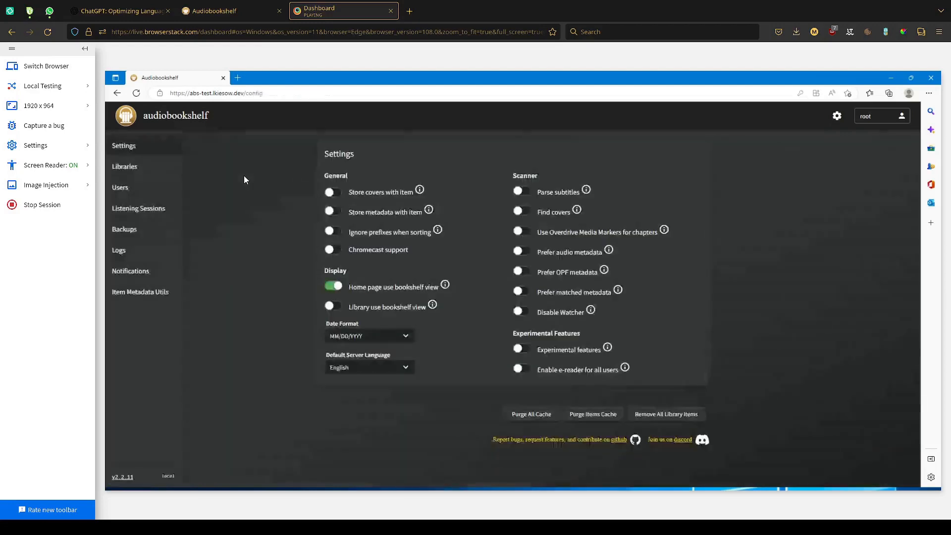
# - Move keyboard focus through the settings sidebar to the Users entry and open the Users page
pyautogui.press('Tab')
pyautogui.press('Tab')
pyautogui.press('Tab')
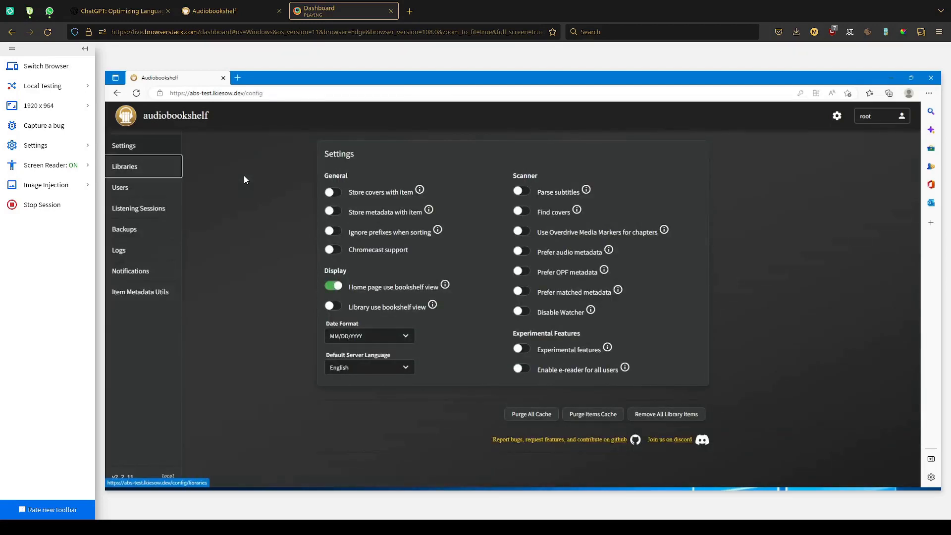
pyautogui.press('Tab')
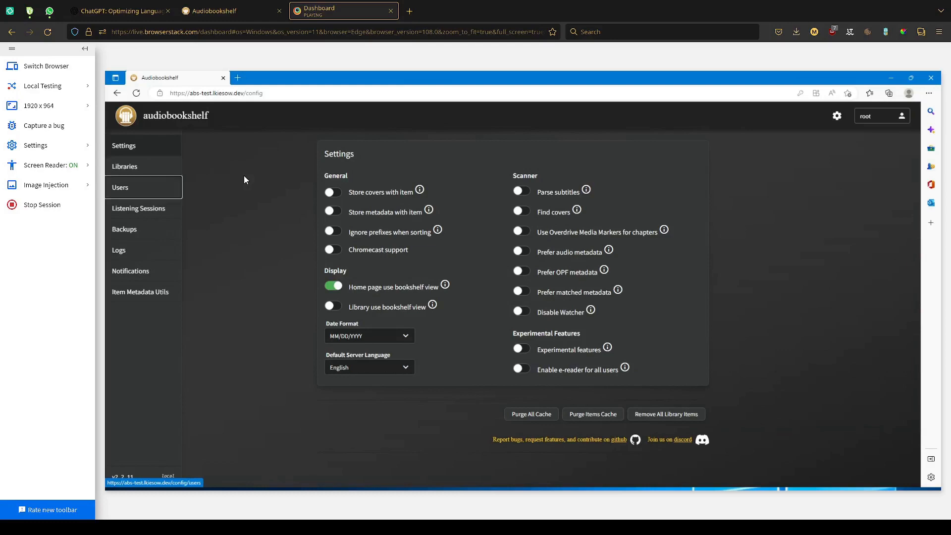
pyautogui.press('Return')
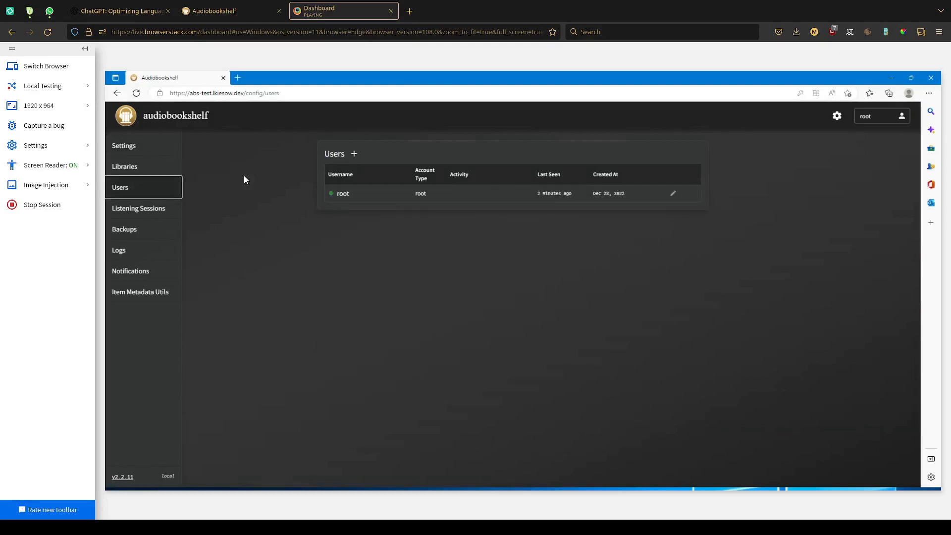
# - Check whether keyboard focus moving past the remaining sidebar entries reaches the add-user control on the Users page
pyautogui.press('Tab')
pyautogui.press('Tab')
pyautogui.press('Tab')
pyautogui.press('Tab')
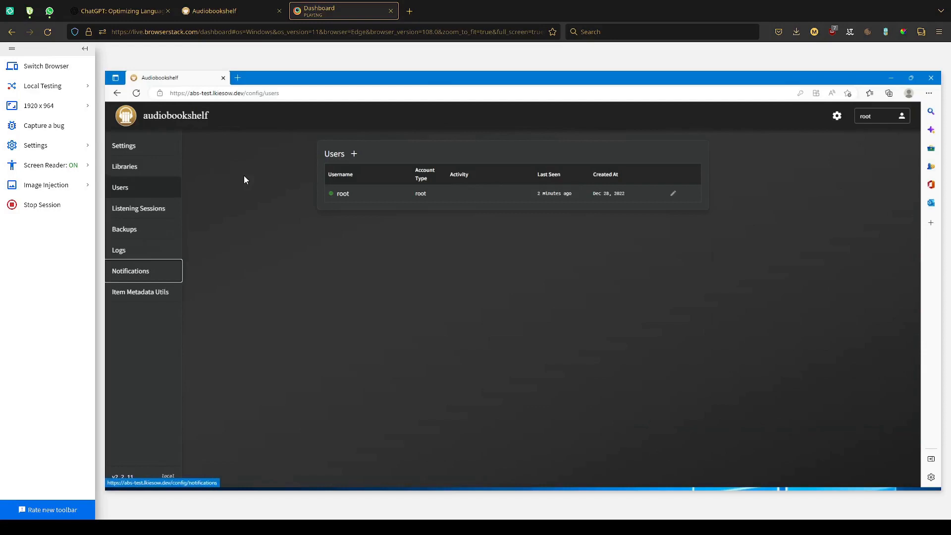
pyautogui.press('Tab')
pyautogui.press('Tab')
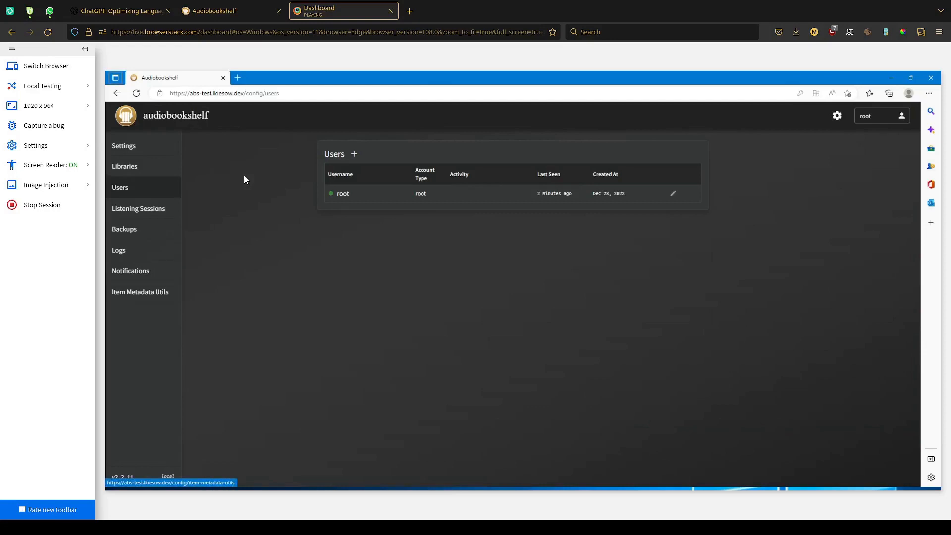
pyautogui.press('Tab')
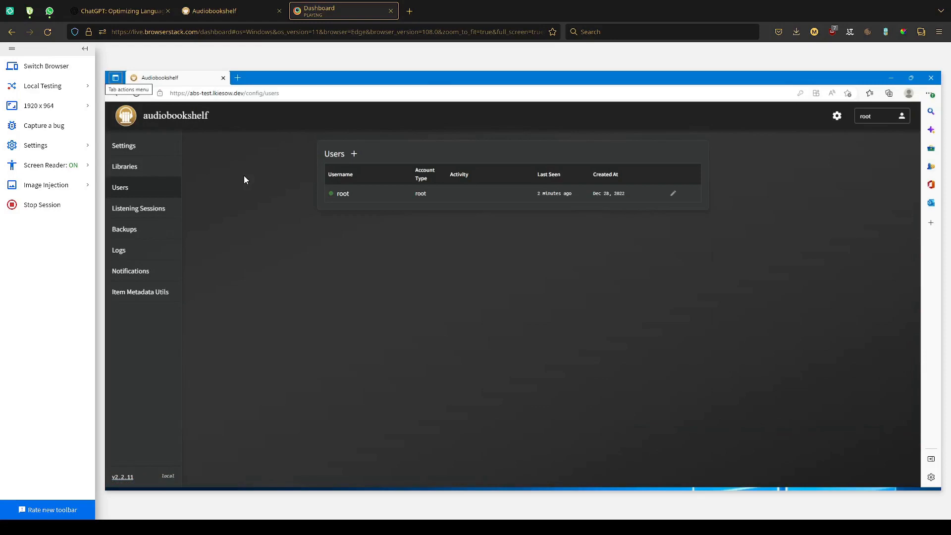
# - Open the New Account form and check where keyboard focus moves forwards and backwards around the Username and Password fields
pyautogui.click(355, 154)
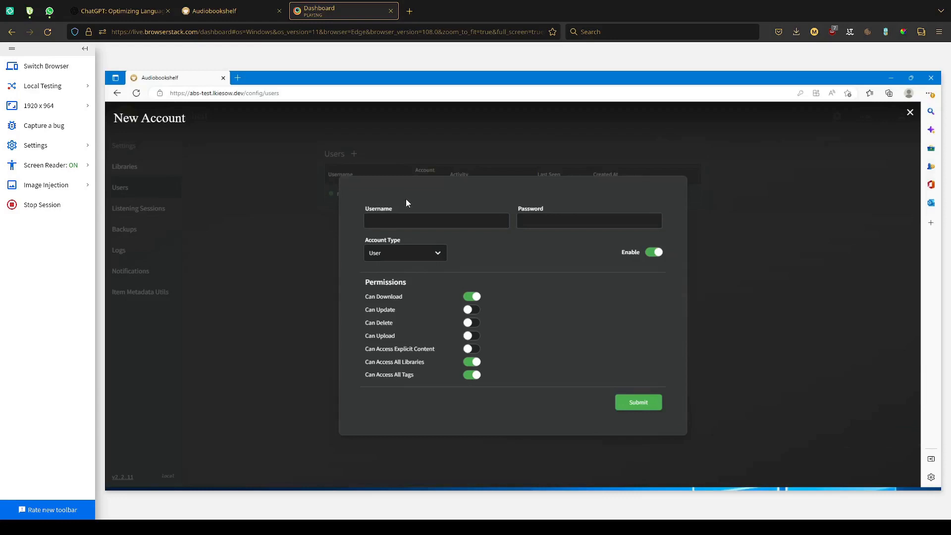
pyautogui.press('Tab')
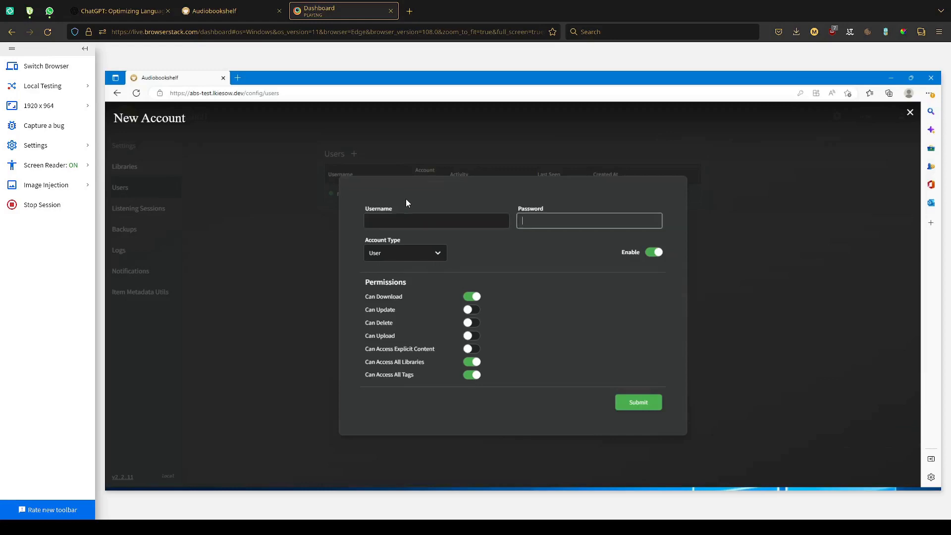
pyautogui.hotkey('shift', 'Tab')
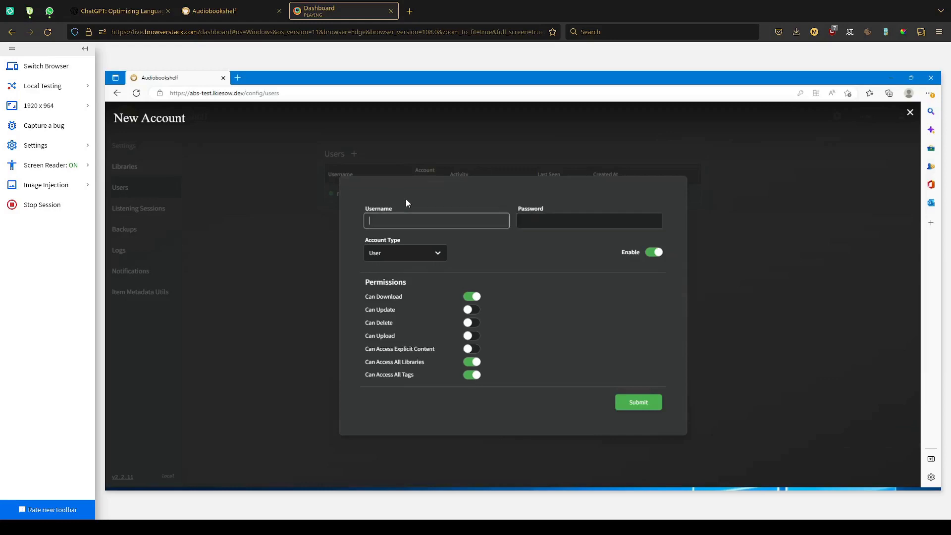
pyautogui.press('Tab')
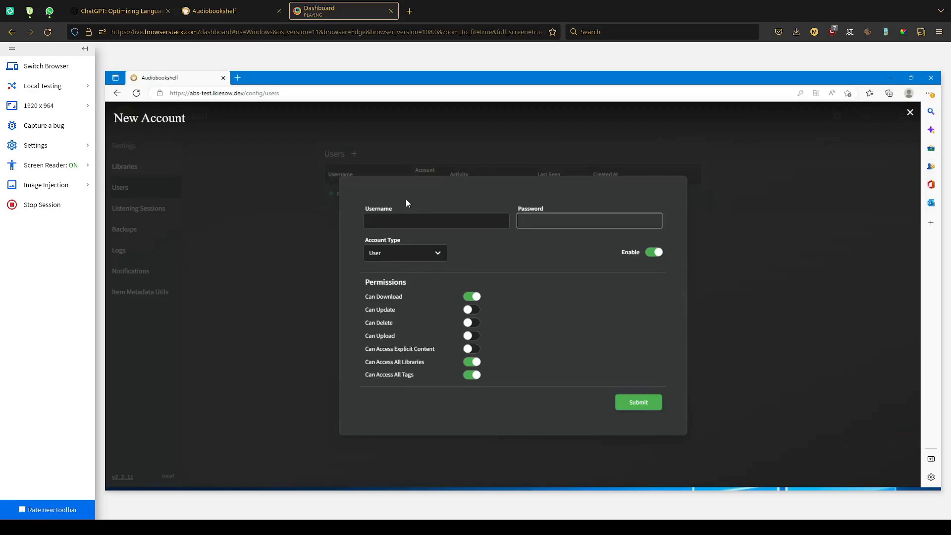
pyautogui.press('Tab')
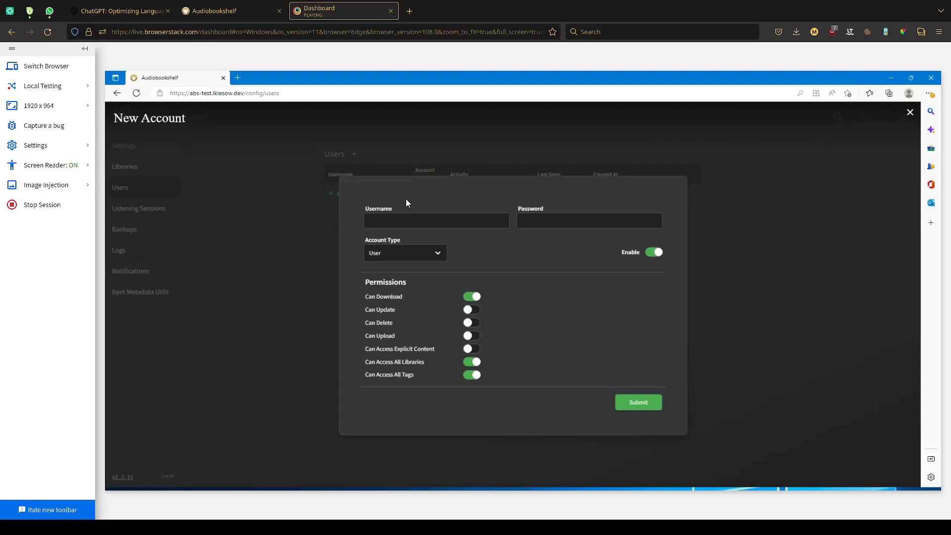
pyautogui.press('Tab')
pyautogui.press('Tab')
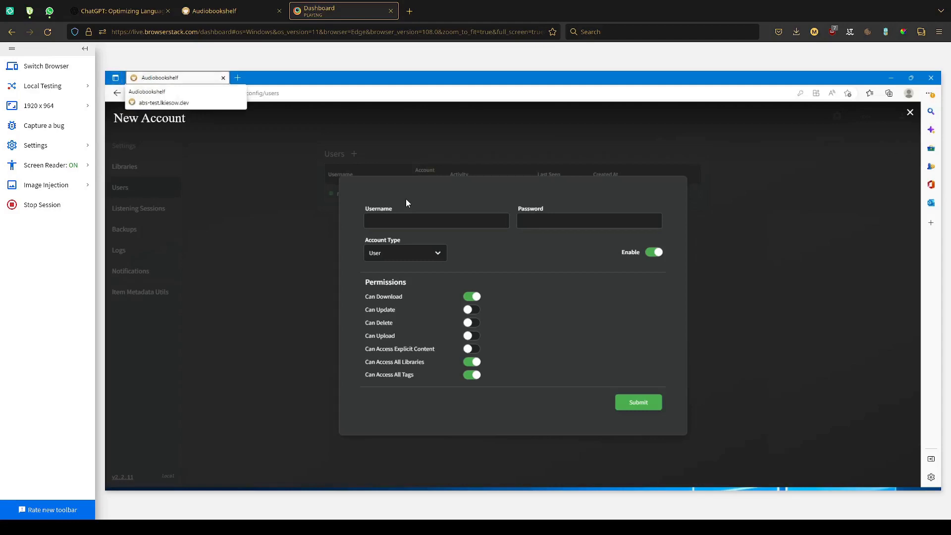
pyautogui.hotkey('shift', 'Tab')
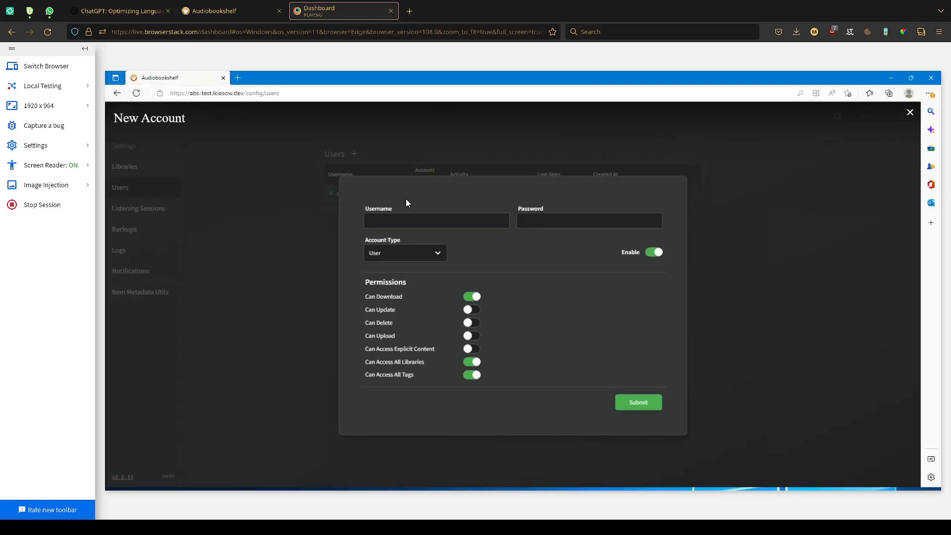